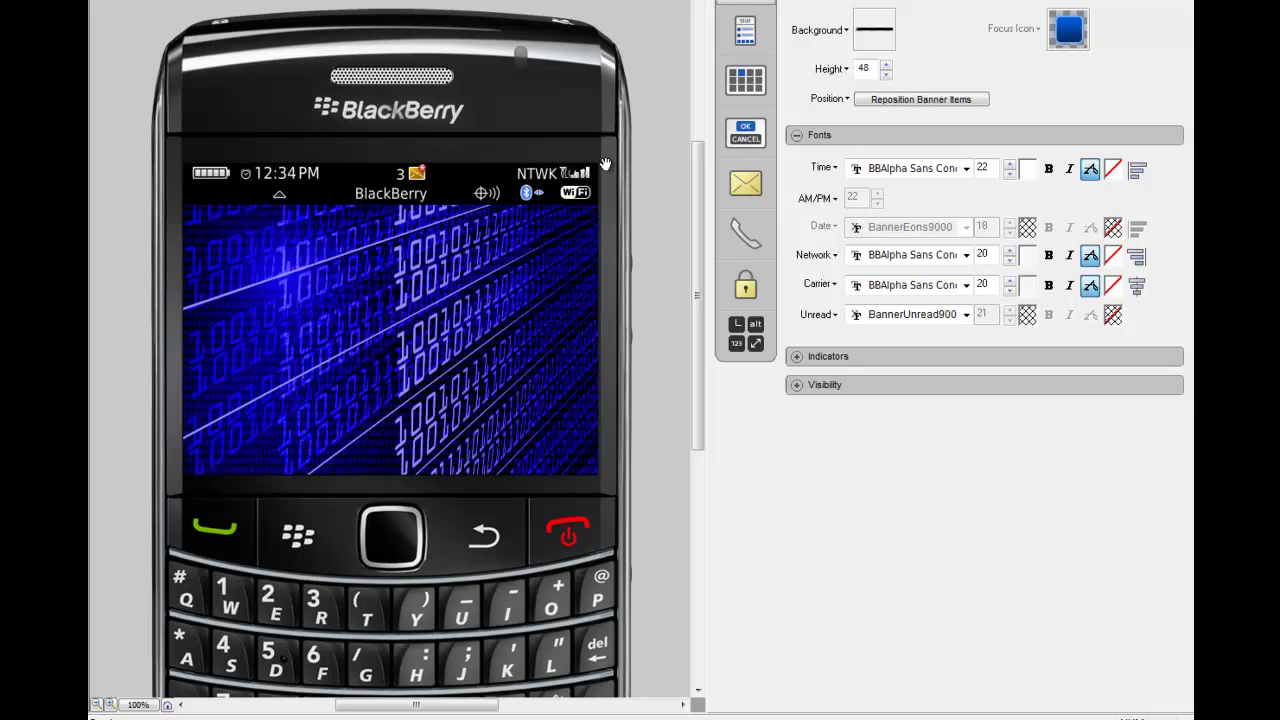
Examine the indicator and visibility settings of the application banner
left_click(797, 357)
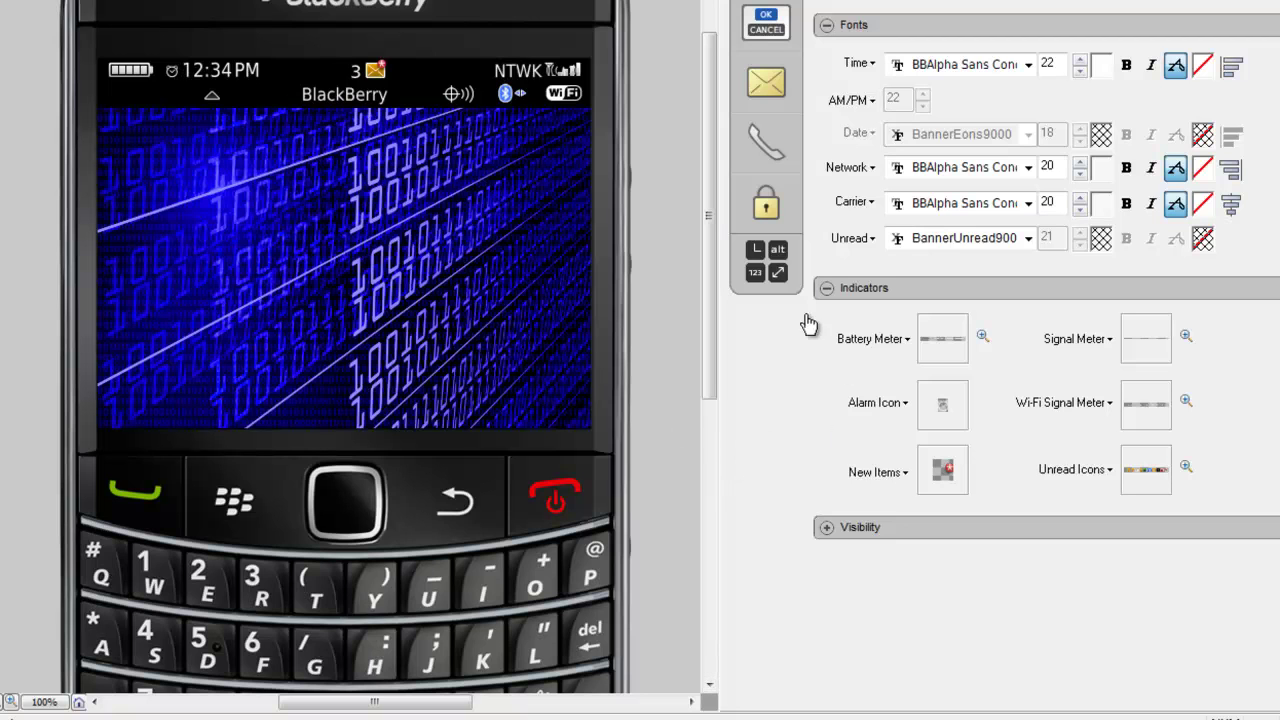
left_click(827, 291)
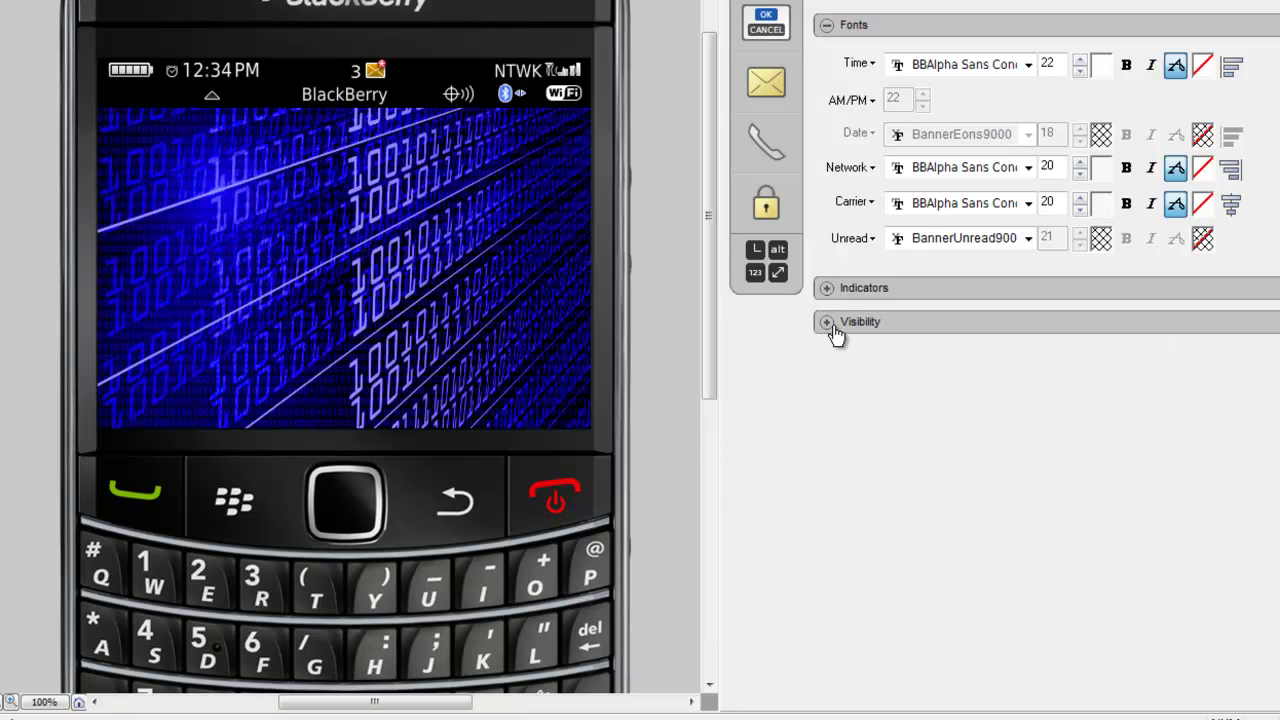
left_click(828, 322)
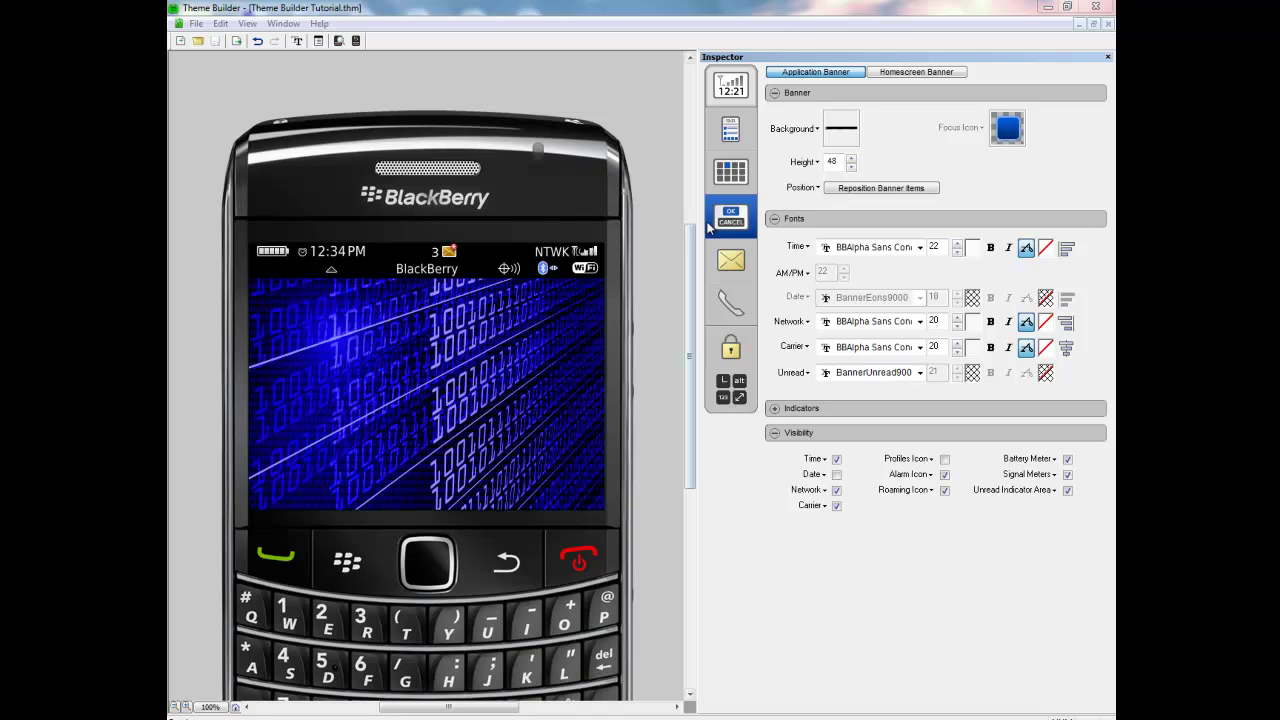
Try moving the carrier label below the application banner by repositioning banner items, and undo the move
left_click(862, 189)
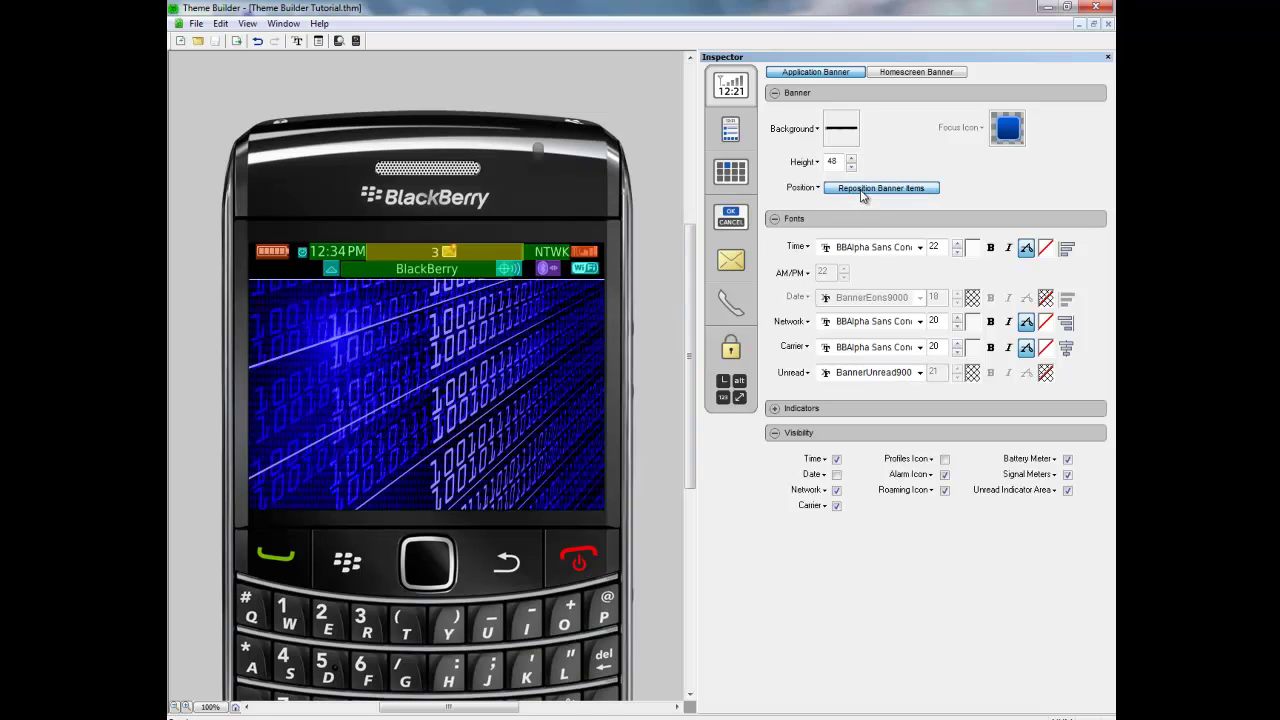
left_click_drag(457, 269, 458, 308)
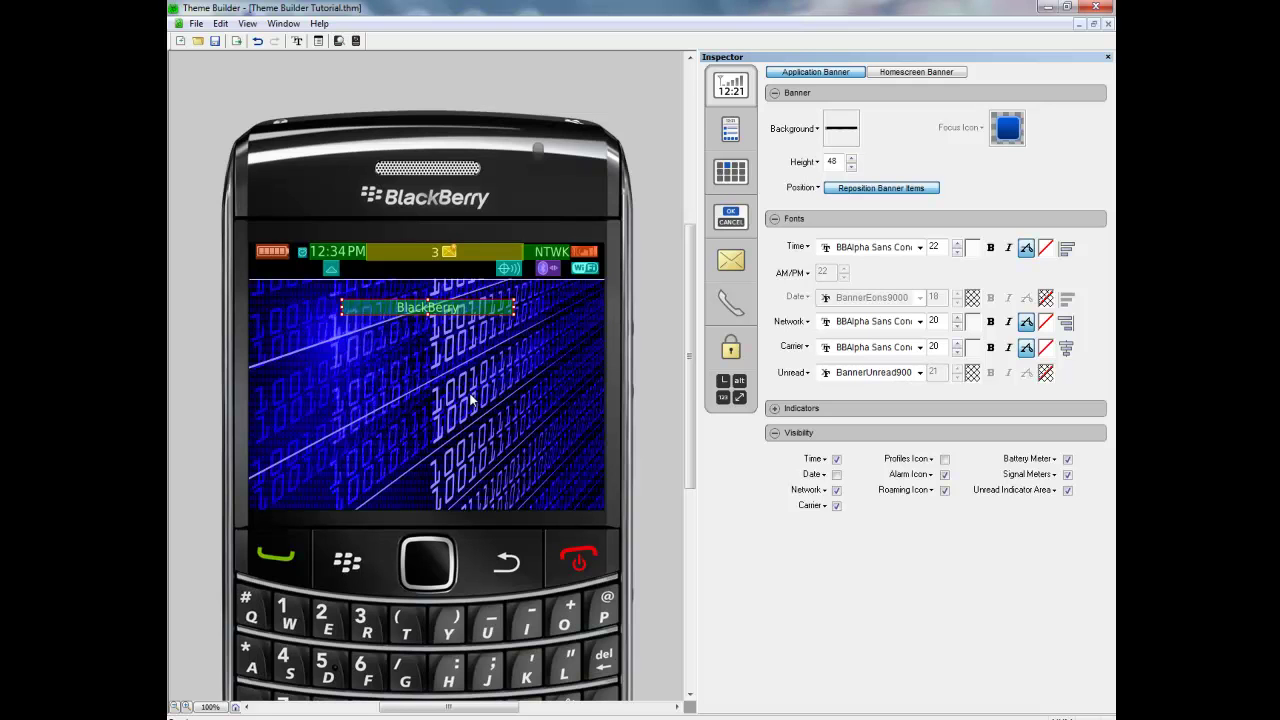
left_click(256, 46)
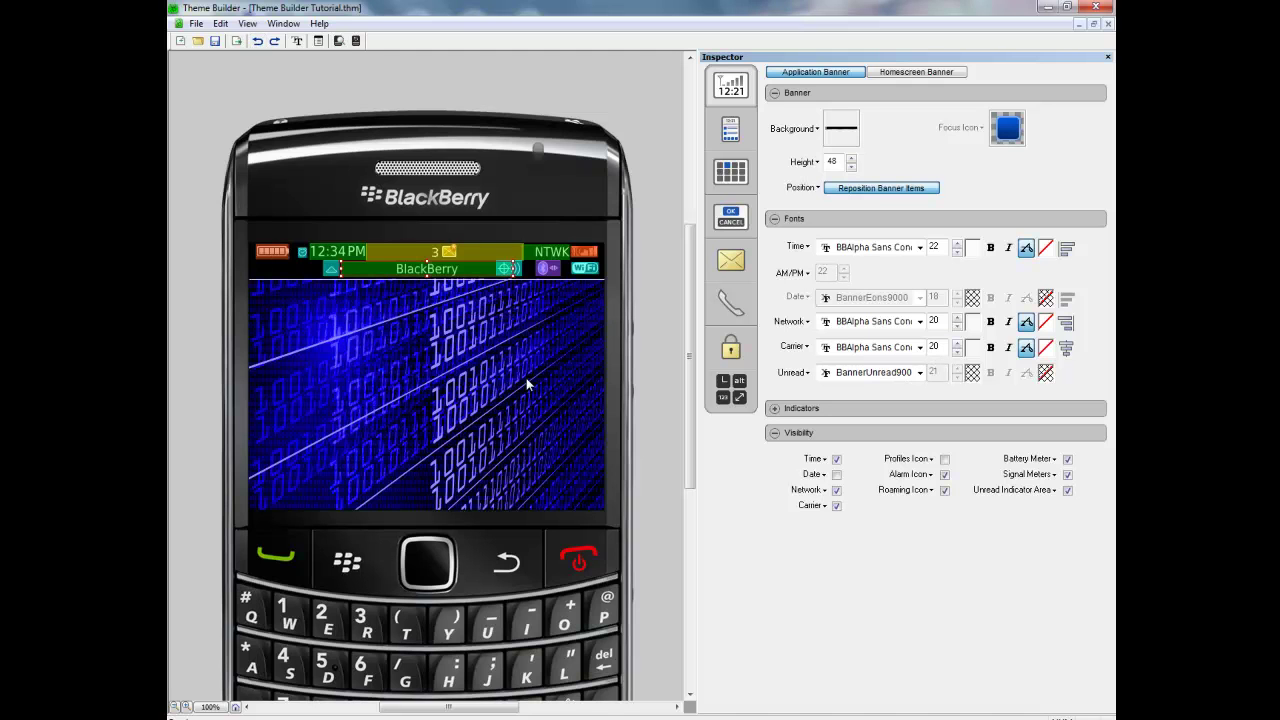
left_click(862, 190)
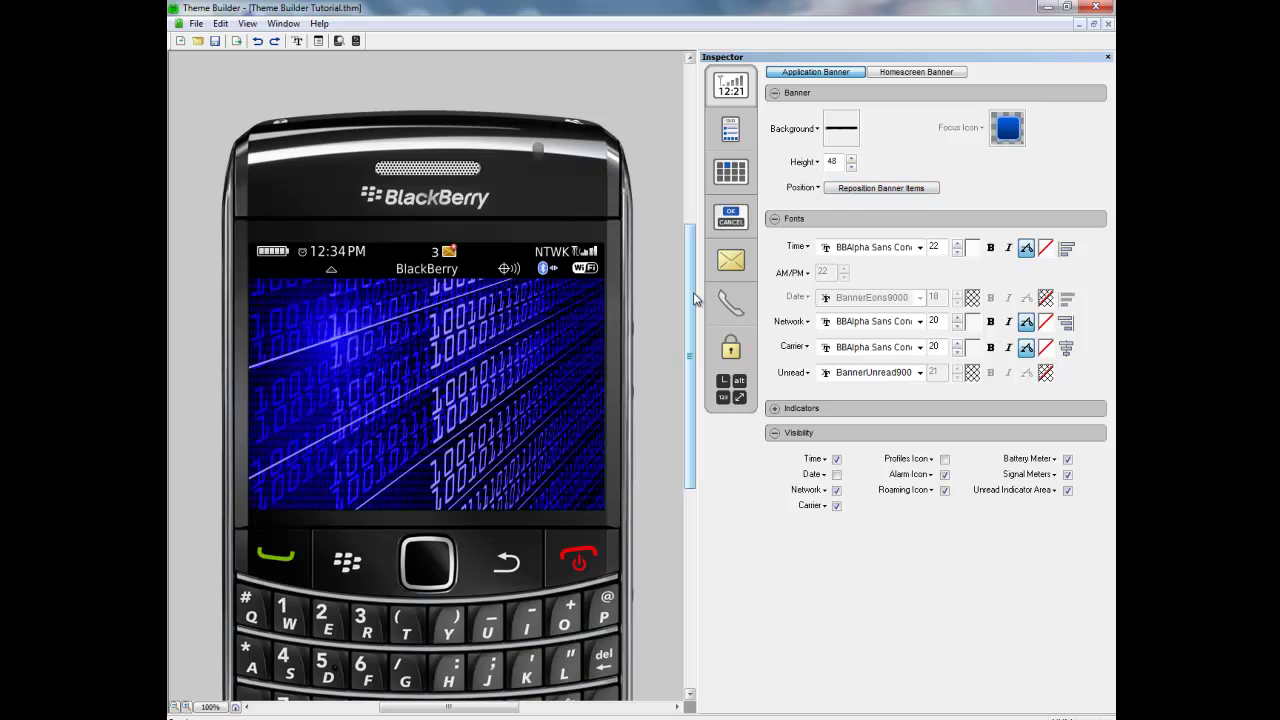
Make the homescreen banner a full screen banner
left_click(906, 72)
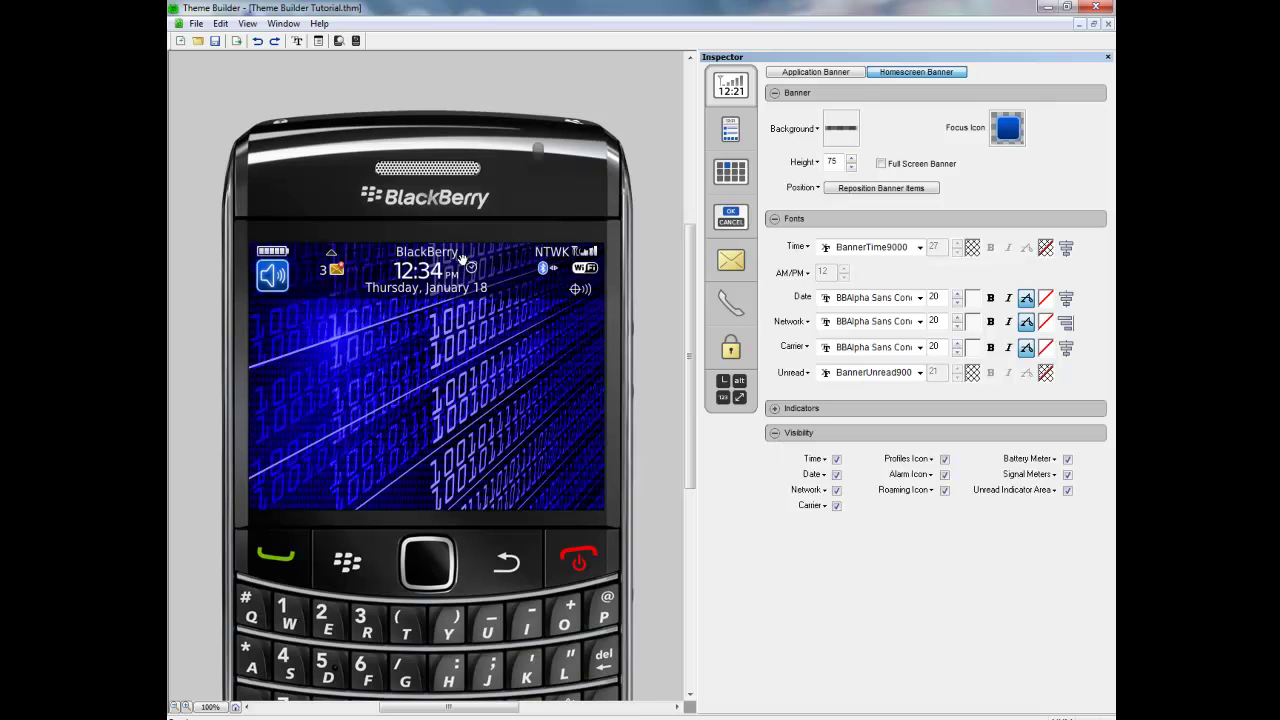
left_click(881, 164)
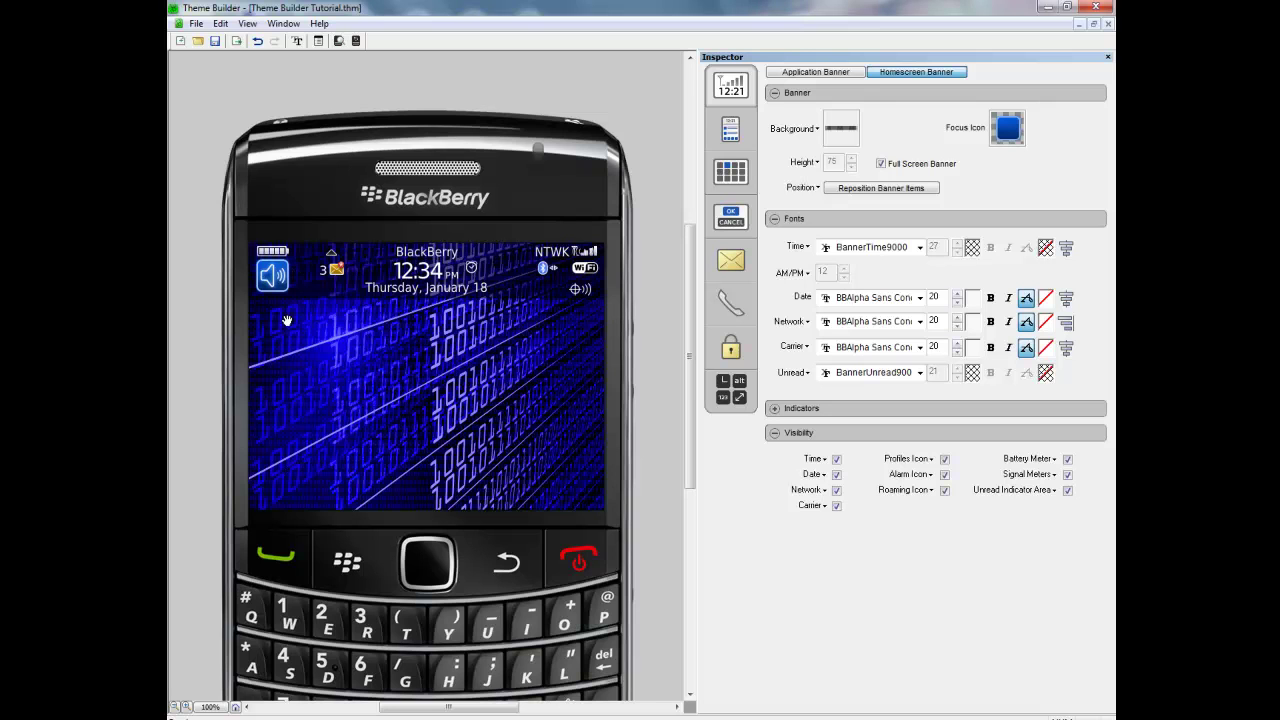
Examine how the application banner looks on the application list, incoming call and active call screens
left_click(789, 75)
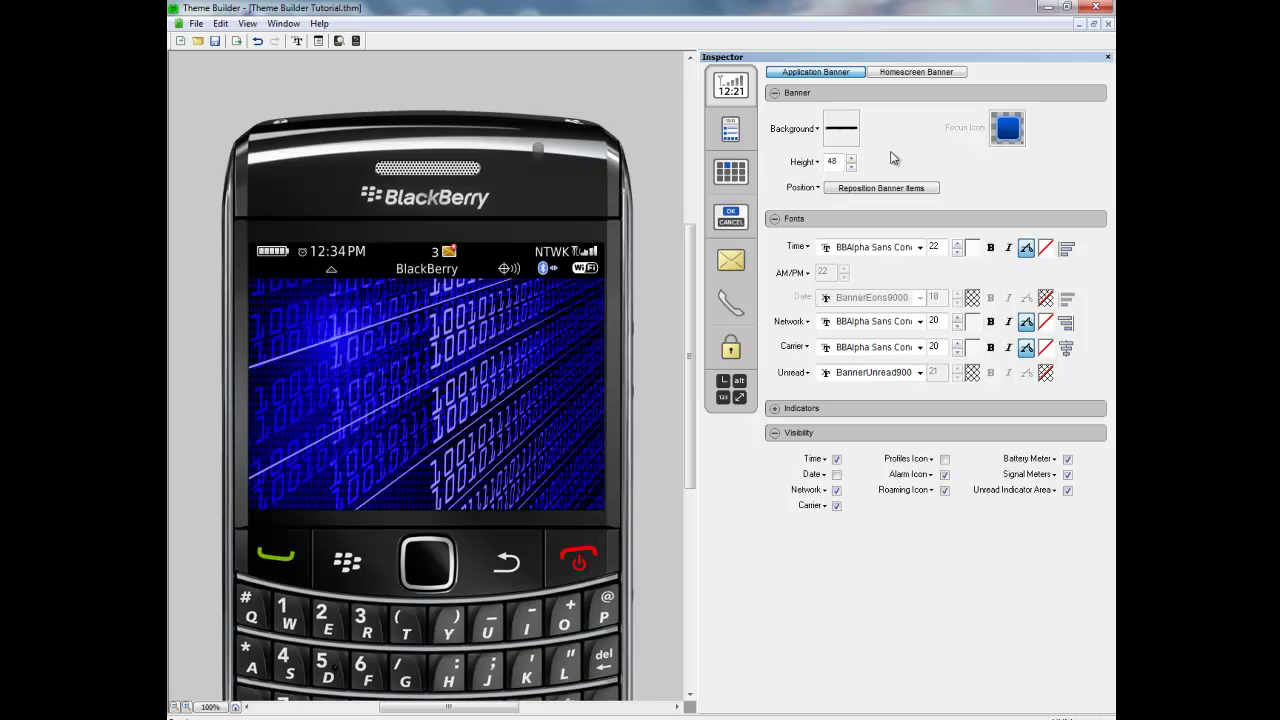
left_click(736, 180)
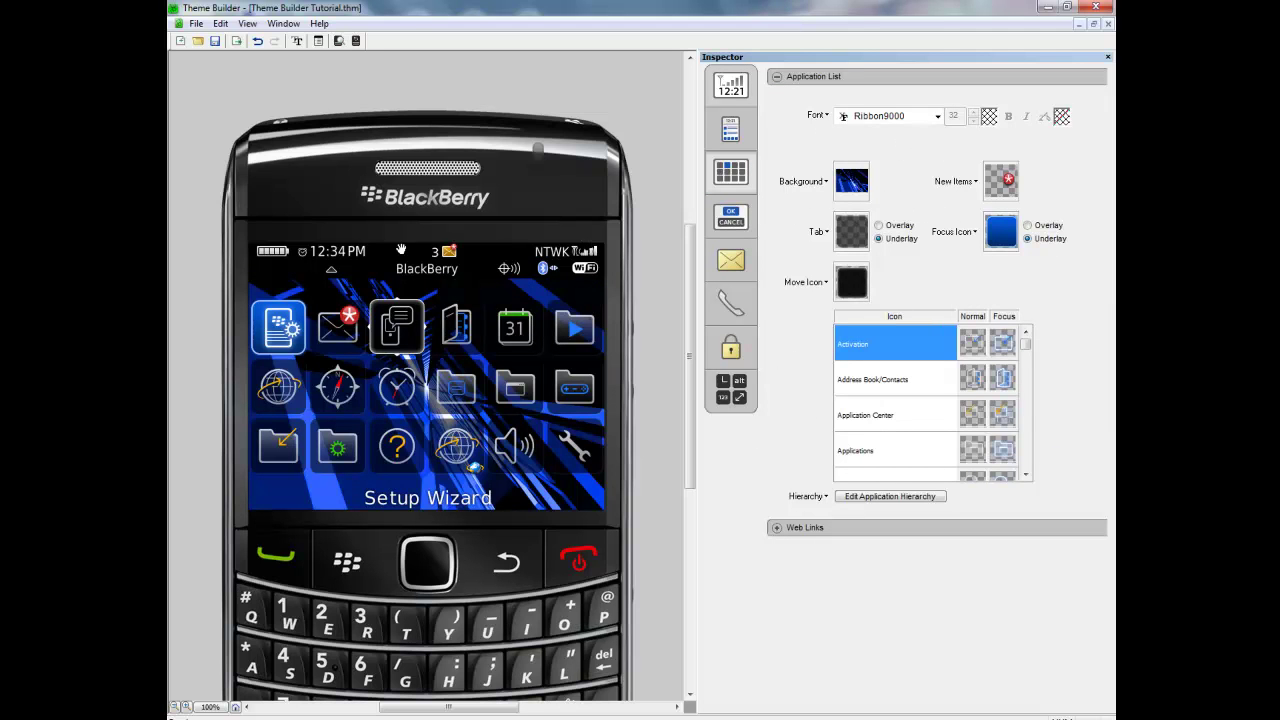
left_click(714, 313)
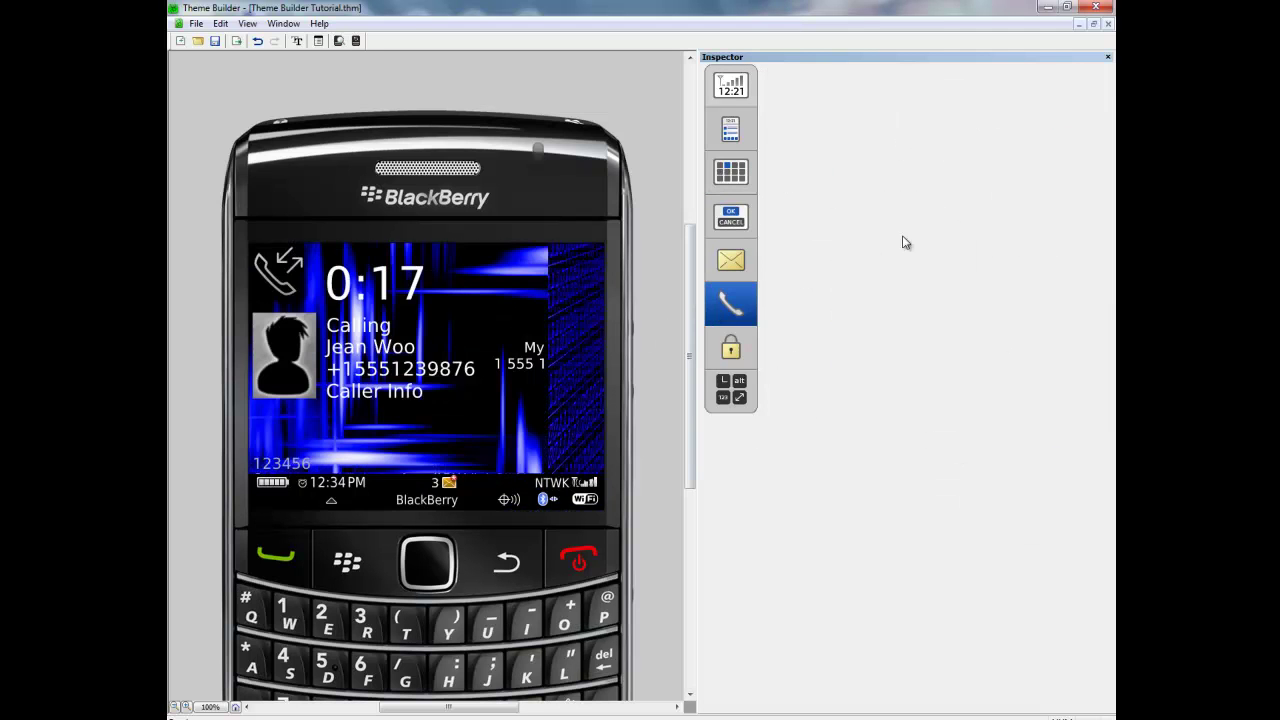
left_click(1034, 72)
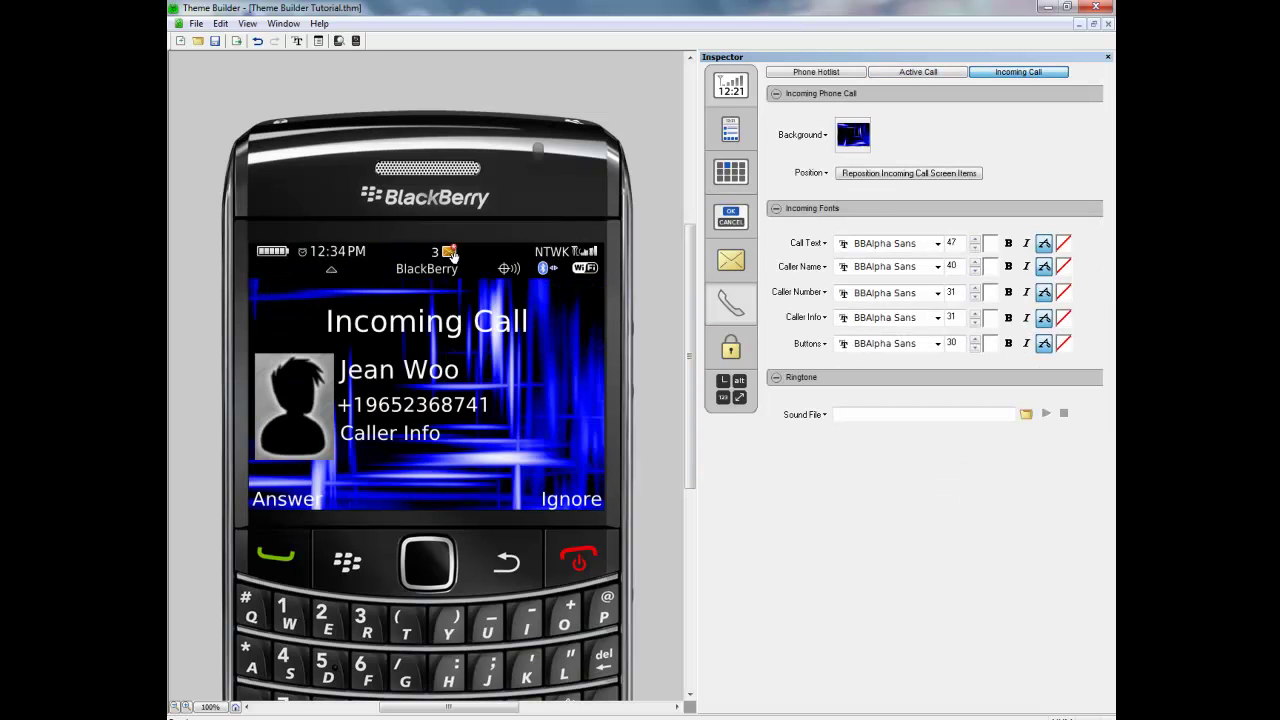
left_click(928, 79)
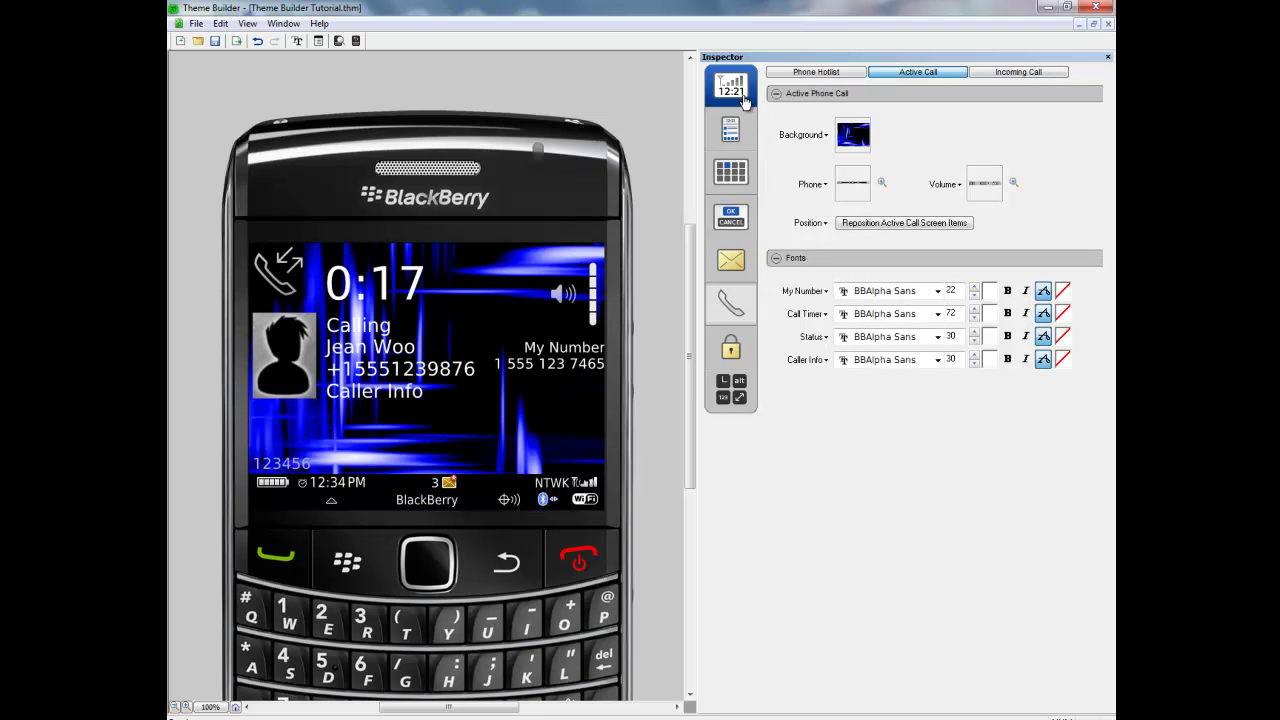
Examine how the homescreen banner looks on the home screen and the lock screen
left_click(738, 134)
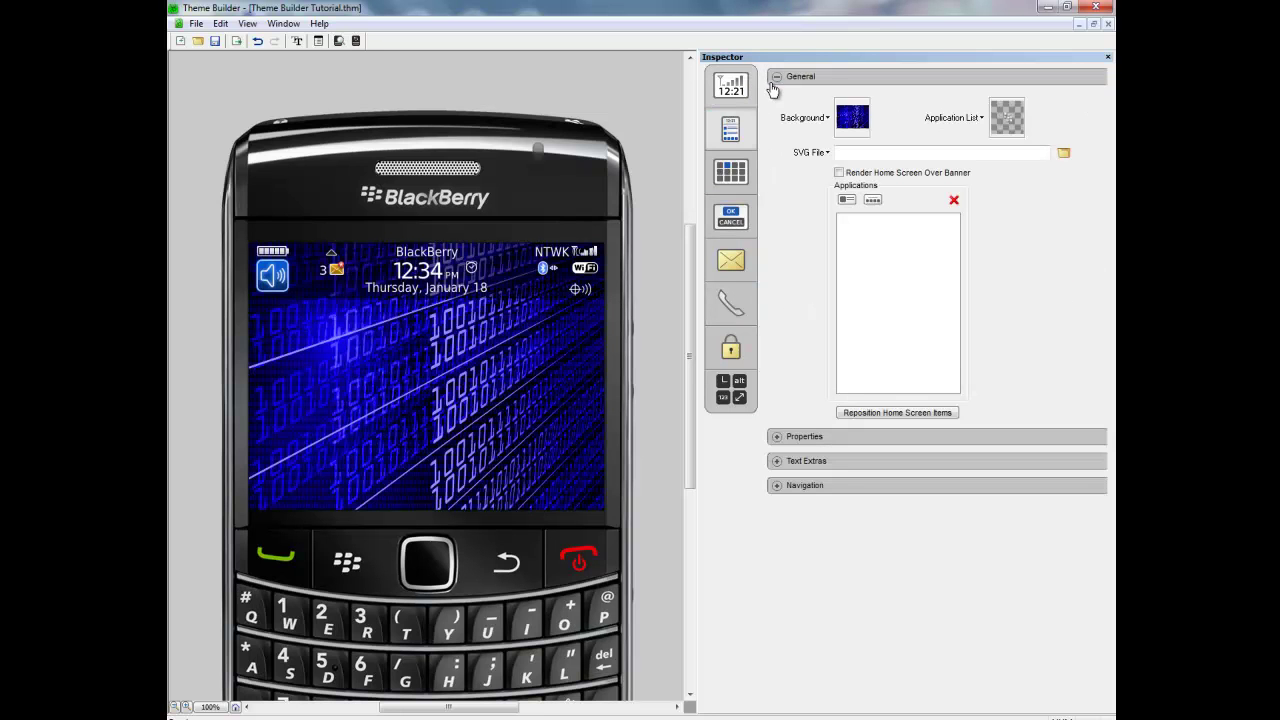
left_click(733, 86)
left_click(904, 76)
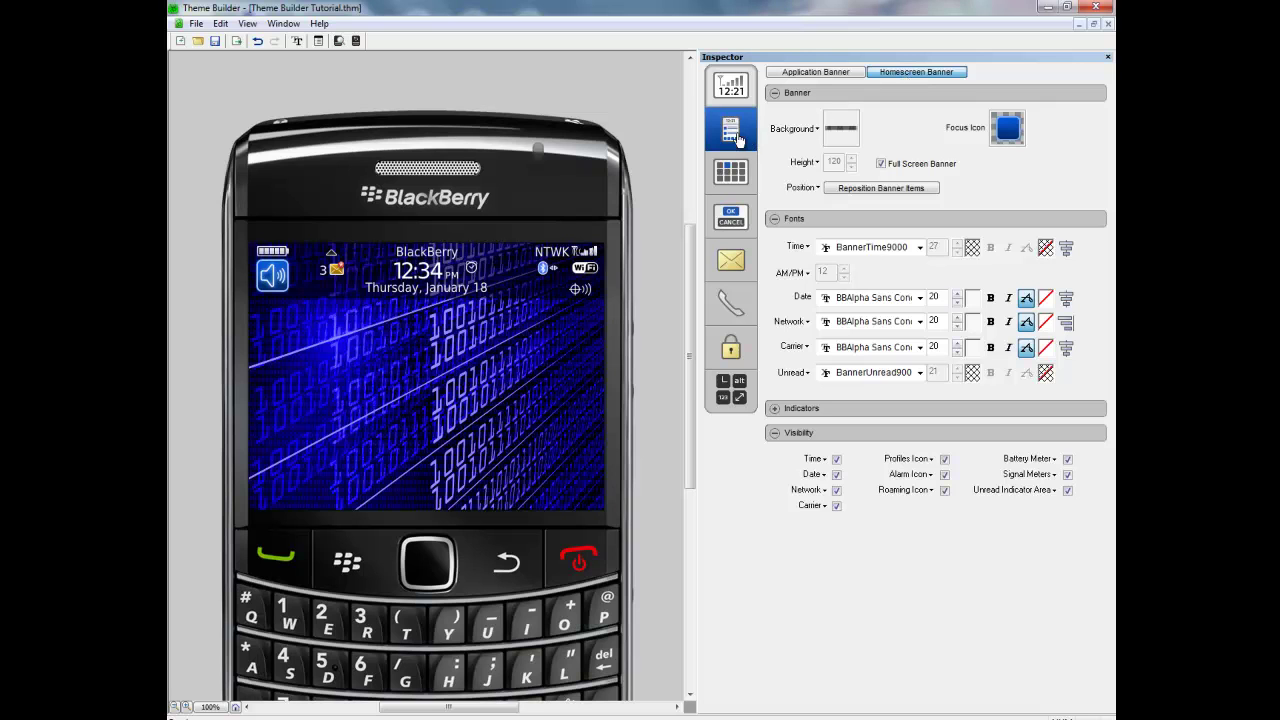
left_click(736, 136)
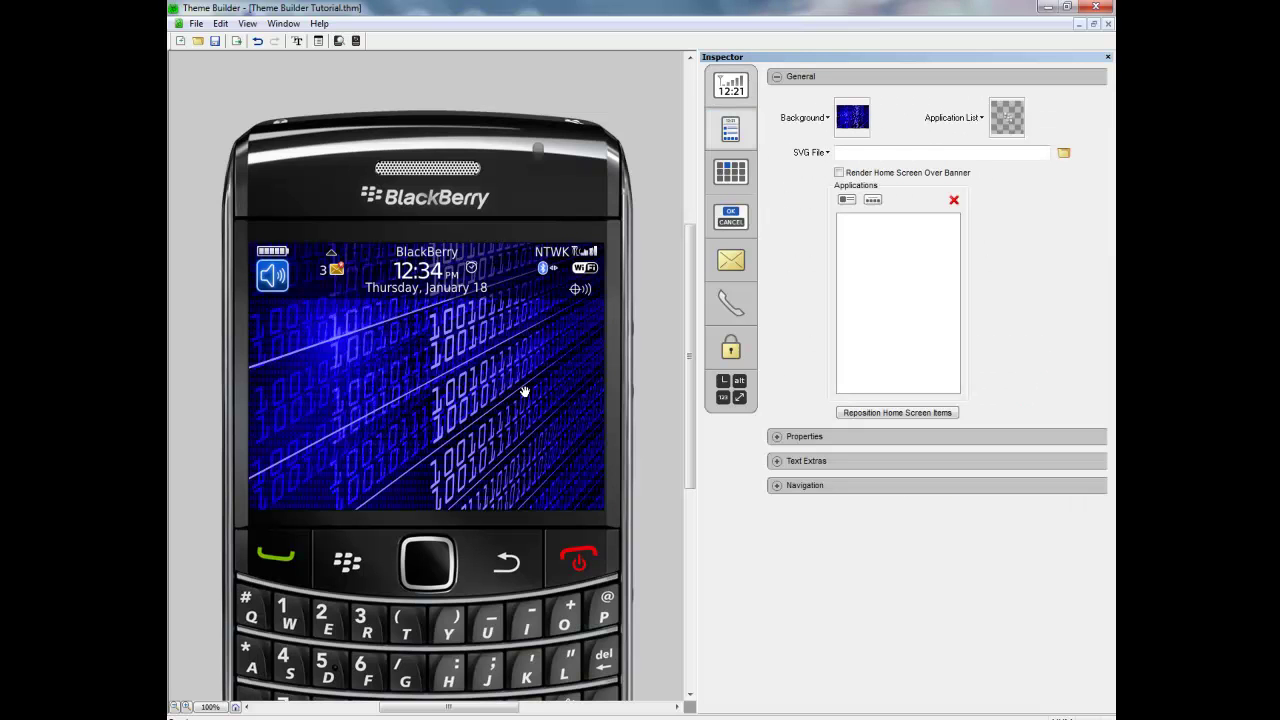
left_click(730, 348)
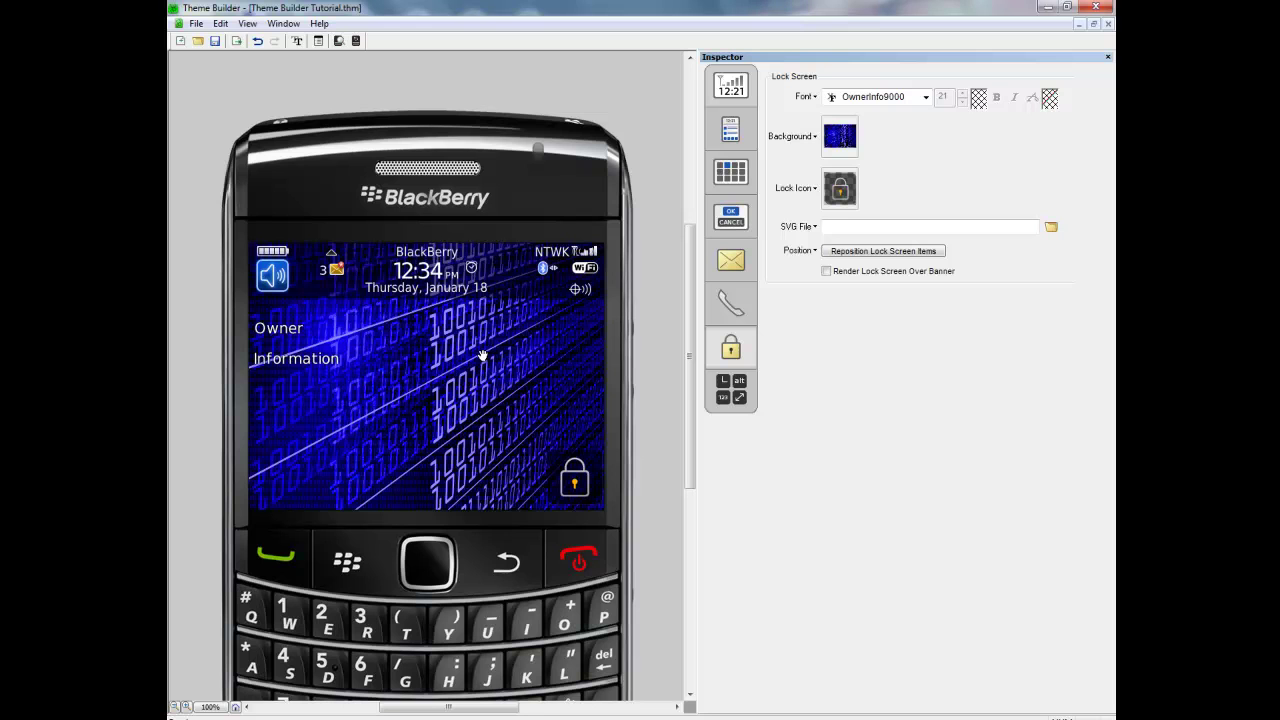
left_click(729, 84)
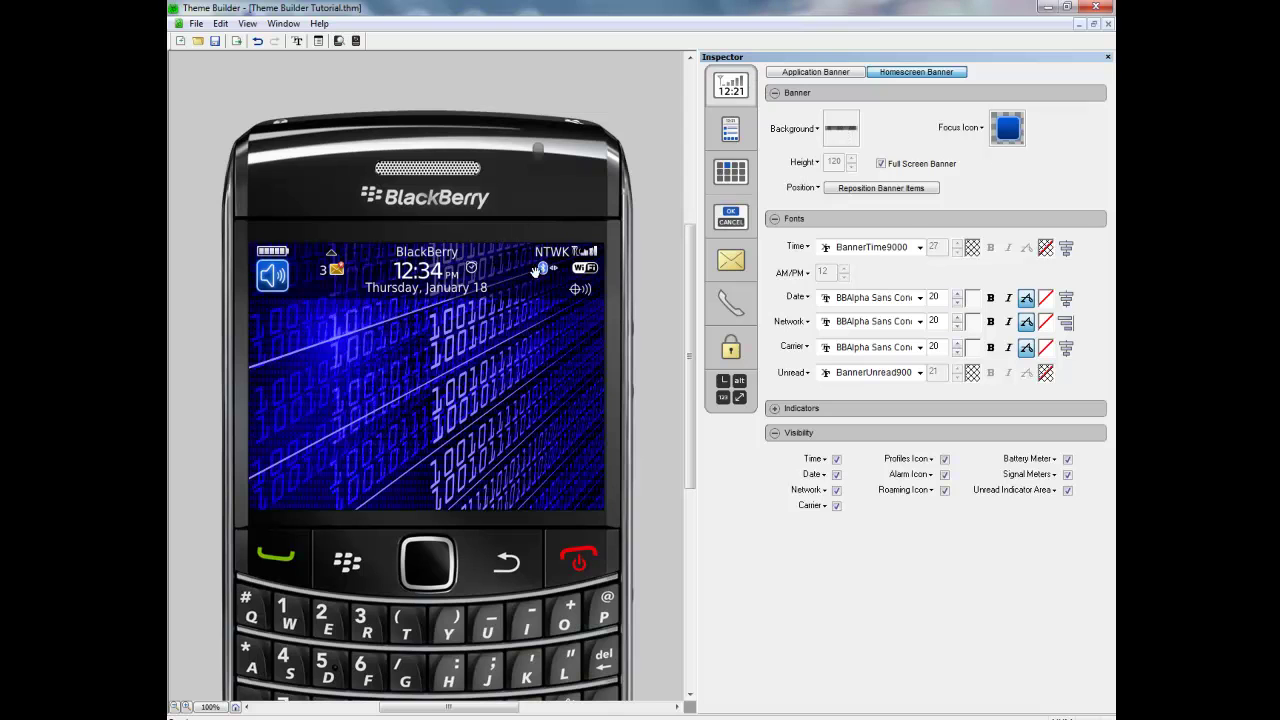
Set the application banner's background to Trans Icon.png from the Icon Packs Current folder in My Documents
left_click(807, 75)
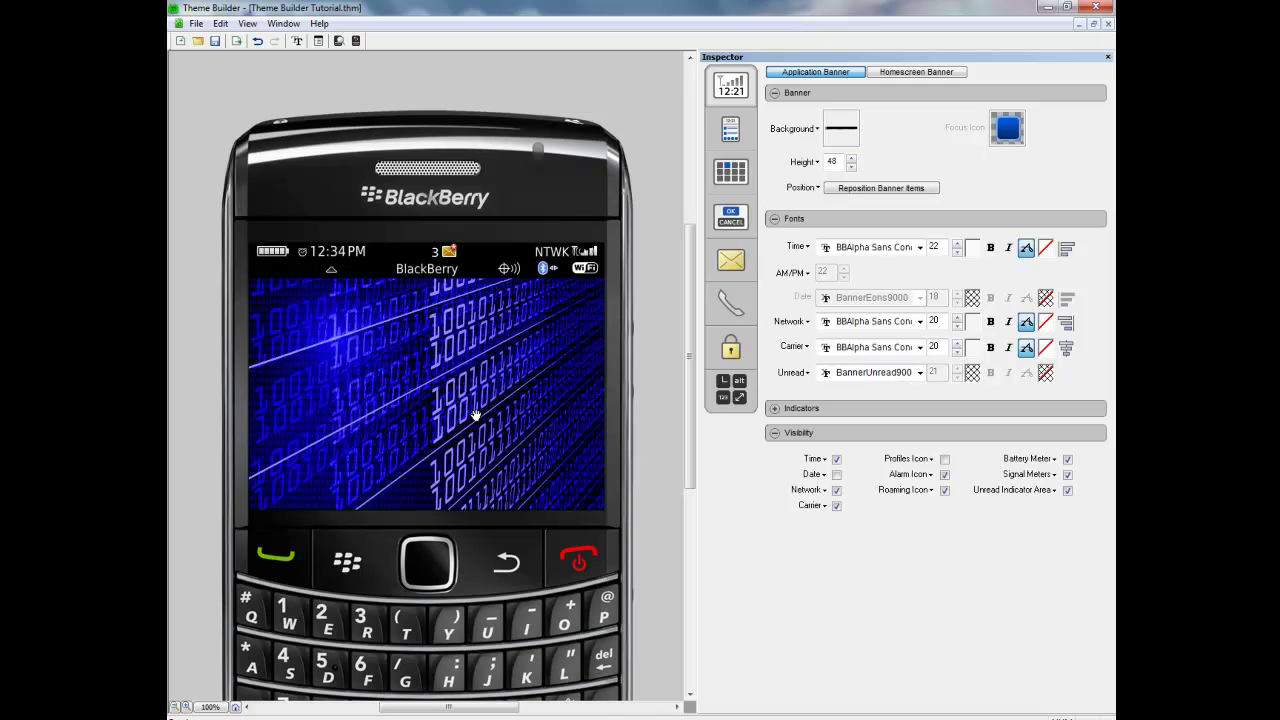
left_click(840, 134)
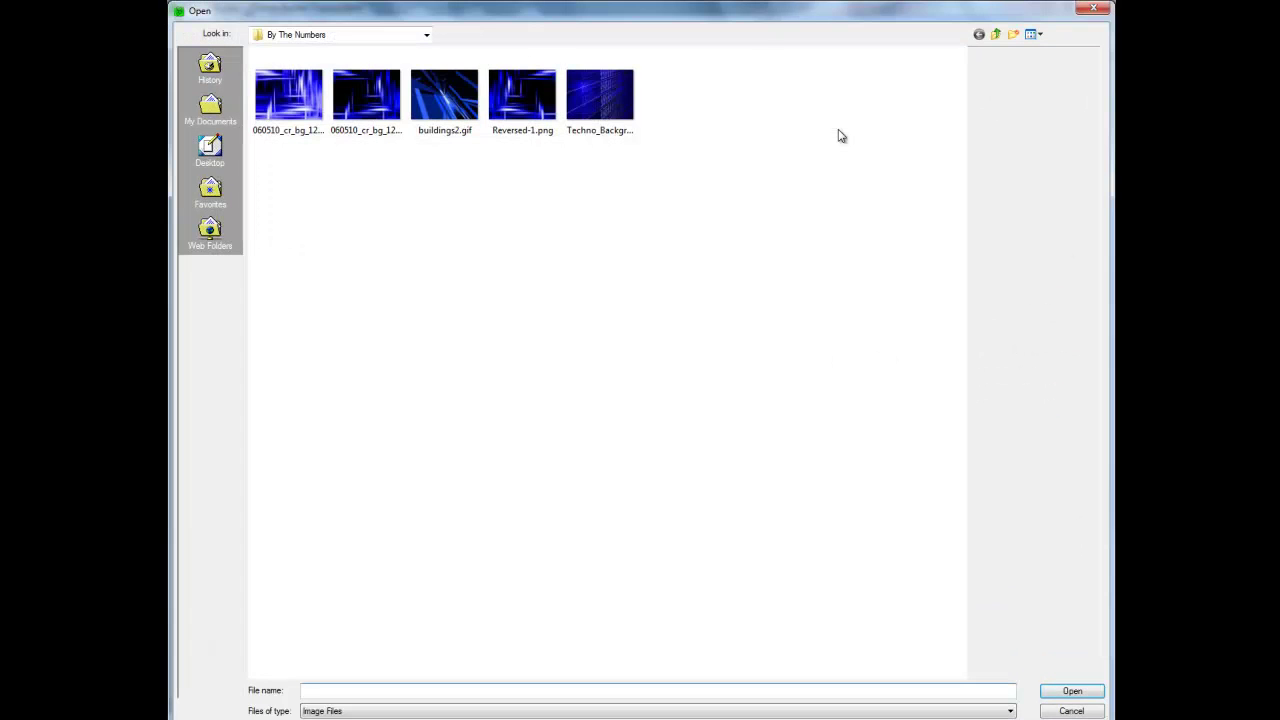
left_click(427, 36)
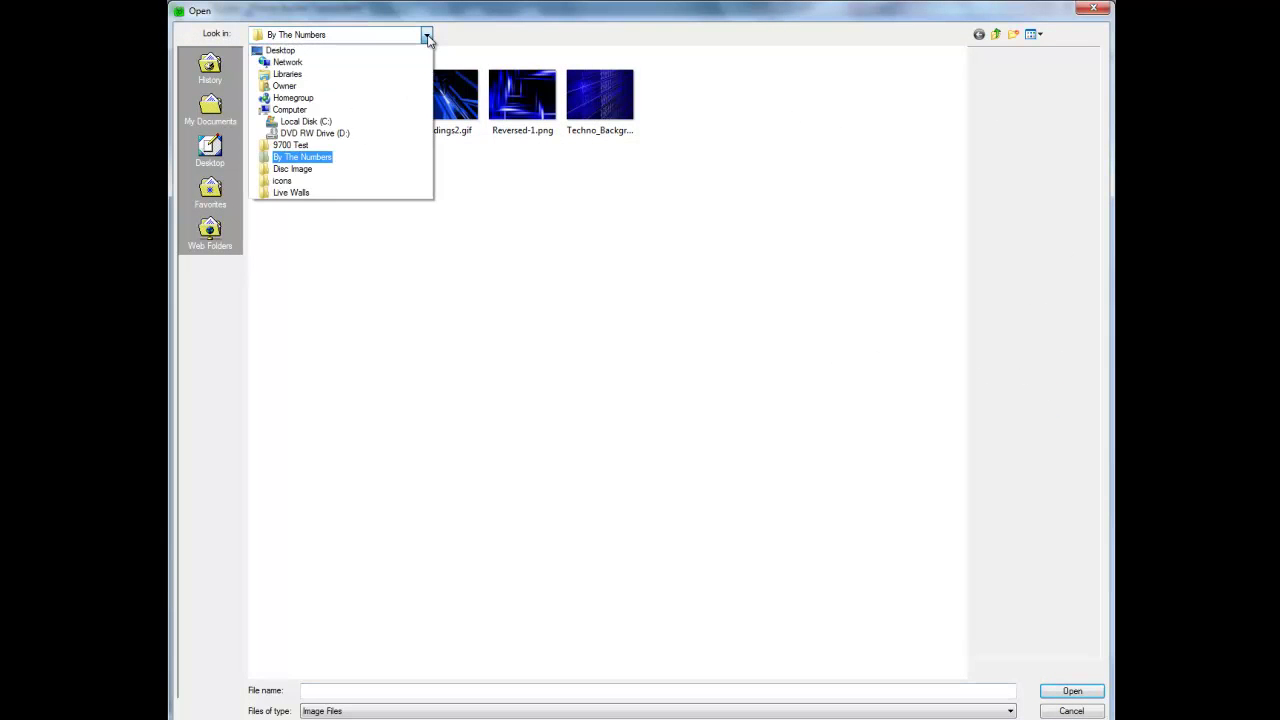
left_click(340, 87)
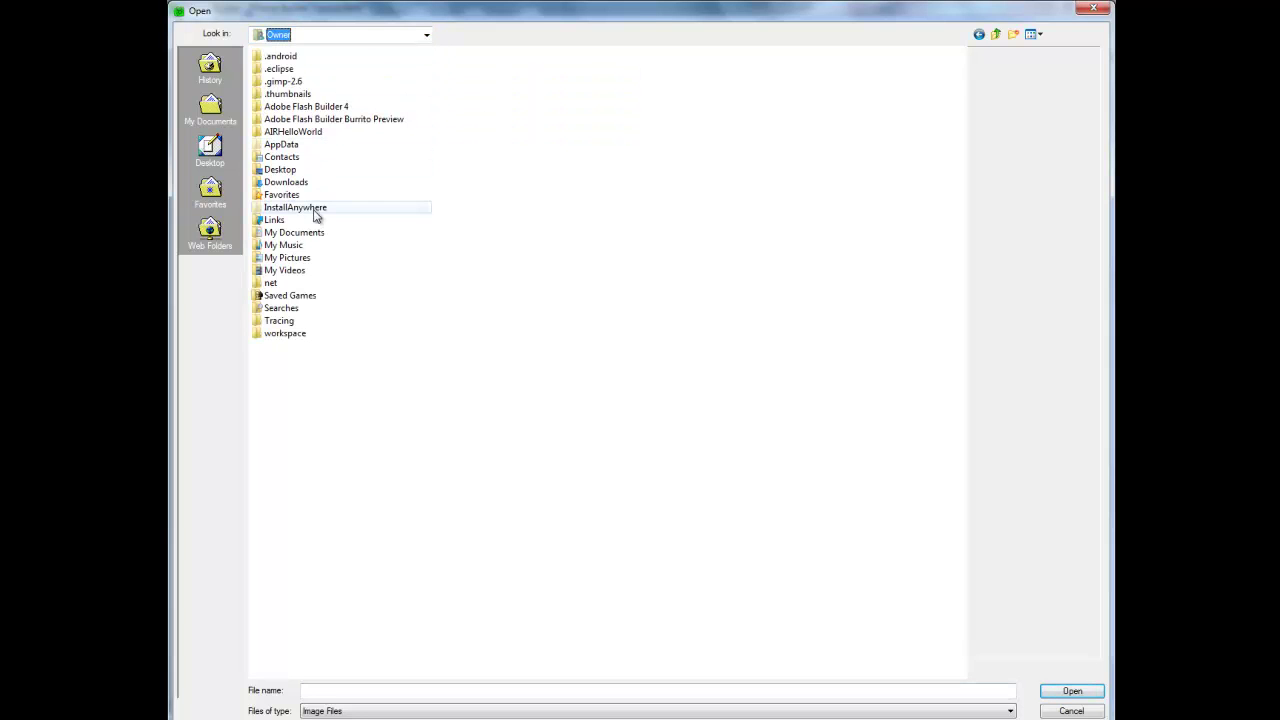
double_click(300, 232)
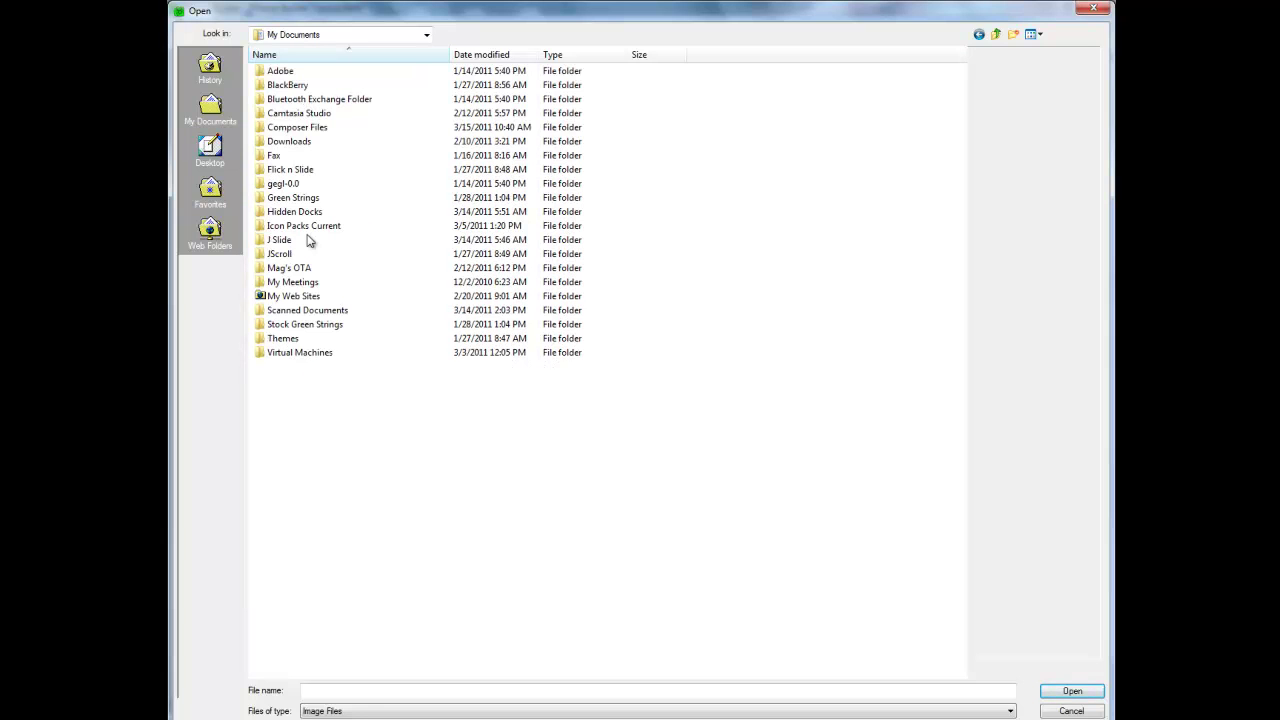
double_click(311, 228)
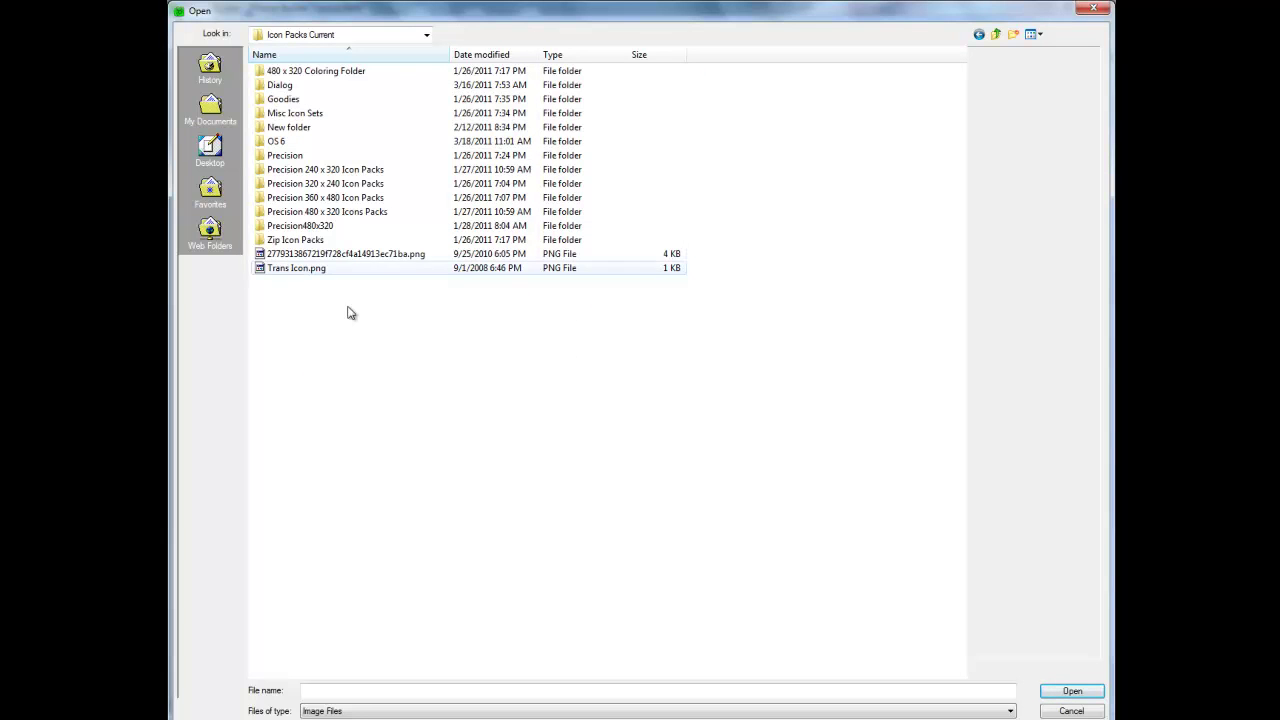
double_click(288, 272)
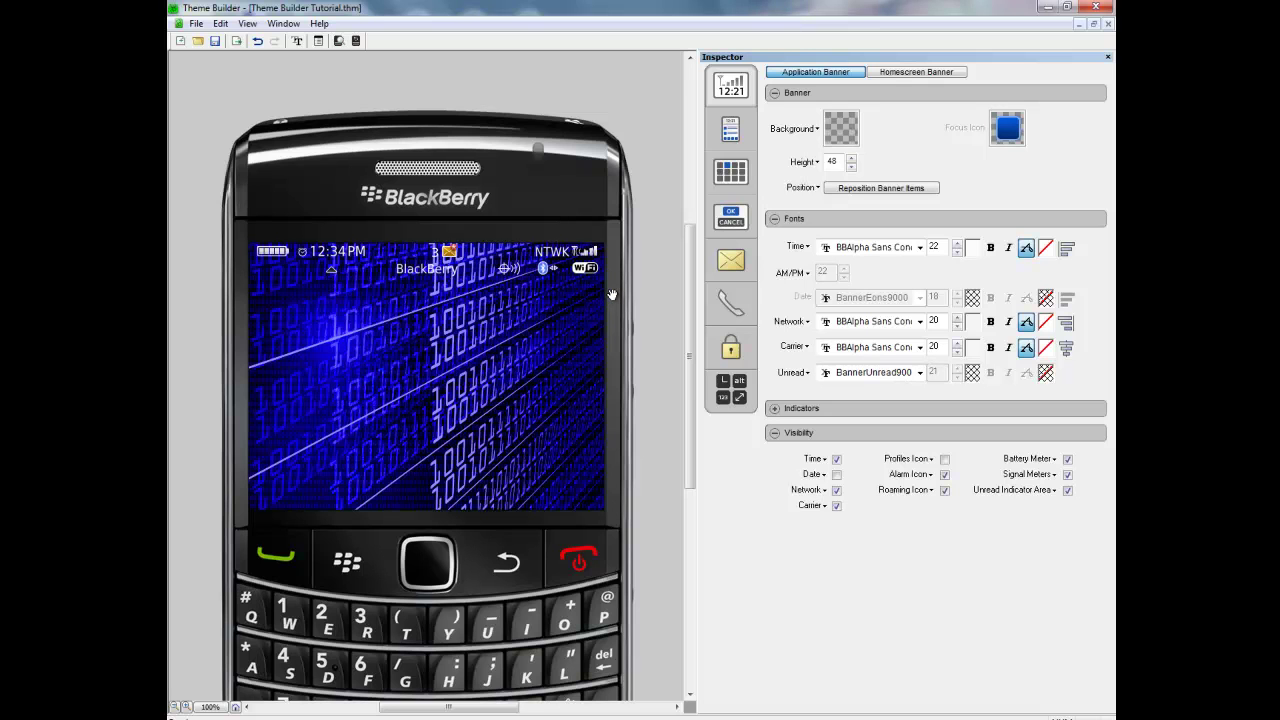
Set the homescreen banner's background to Trans Icon.png as well
left_click(908, 71)
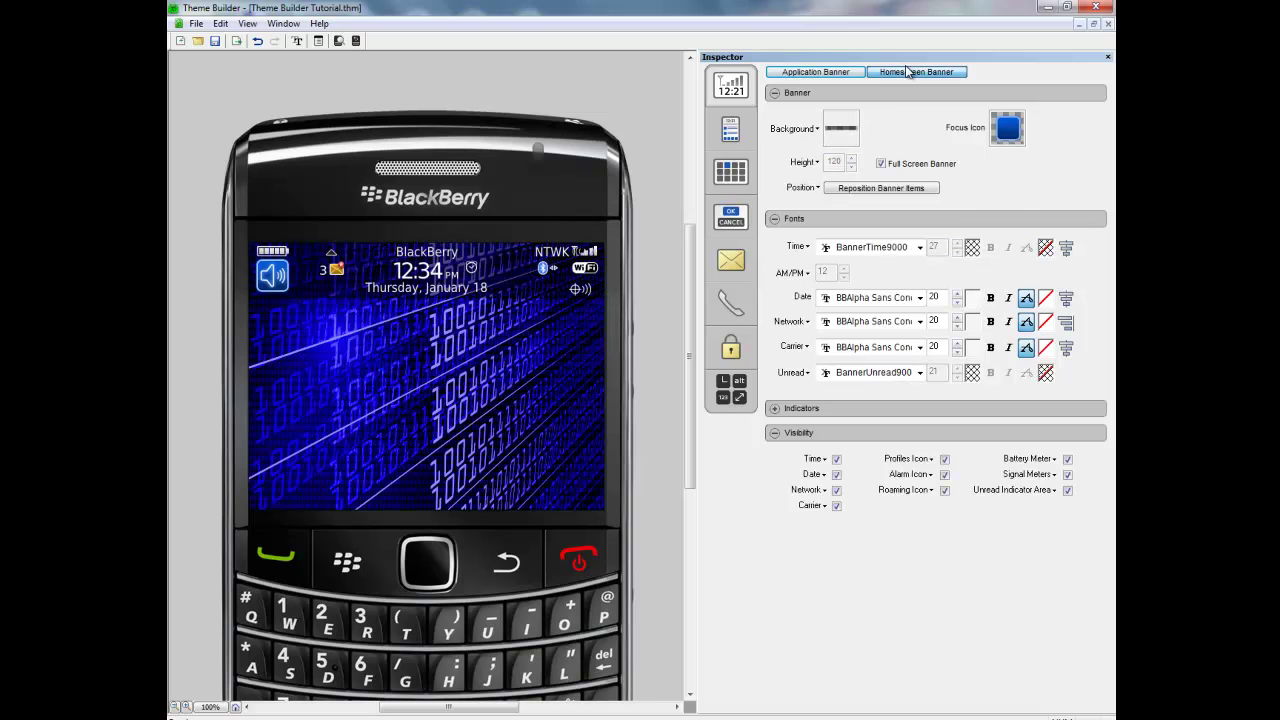
left_click(842, 138)
double_click(284, 268)
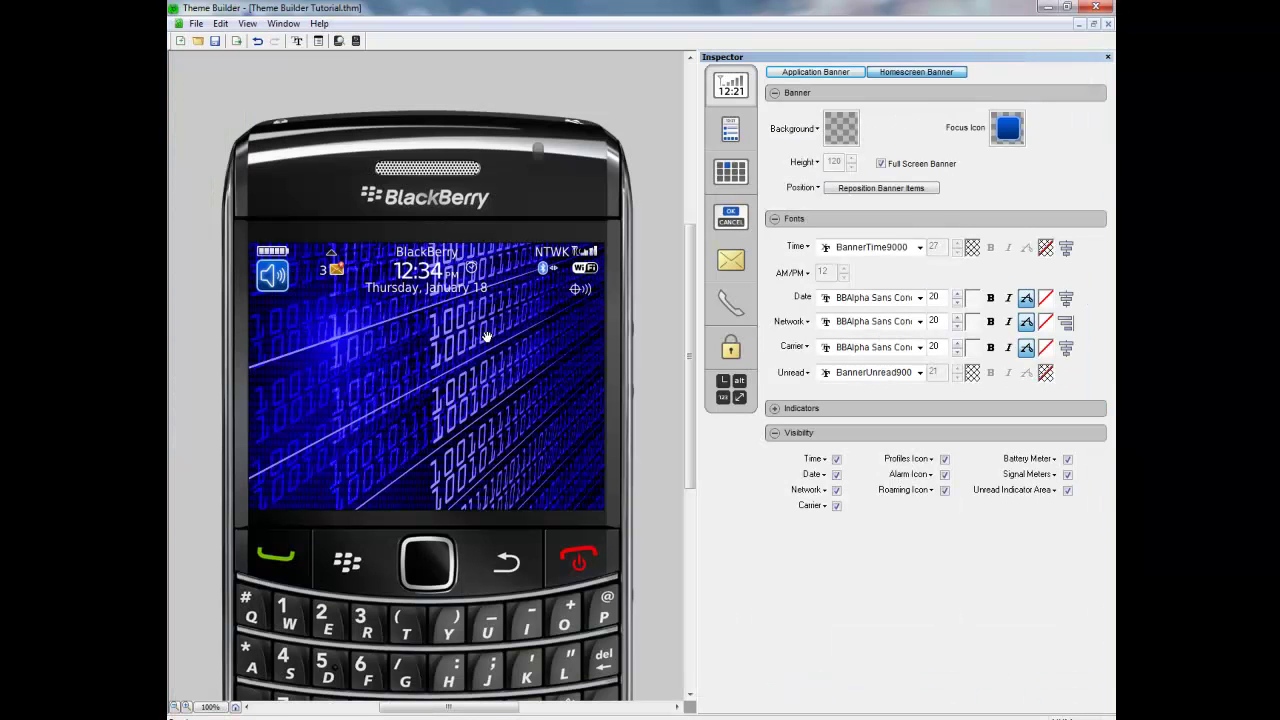
Check the application banner with its new background on the application list, incoming call and active call screens
left_click(811, 72)
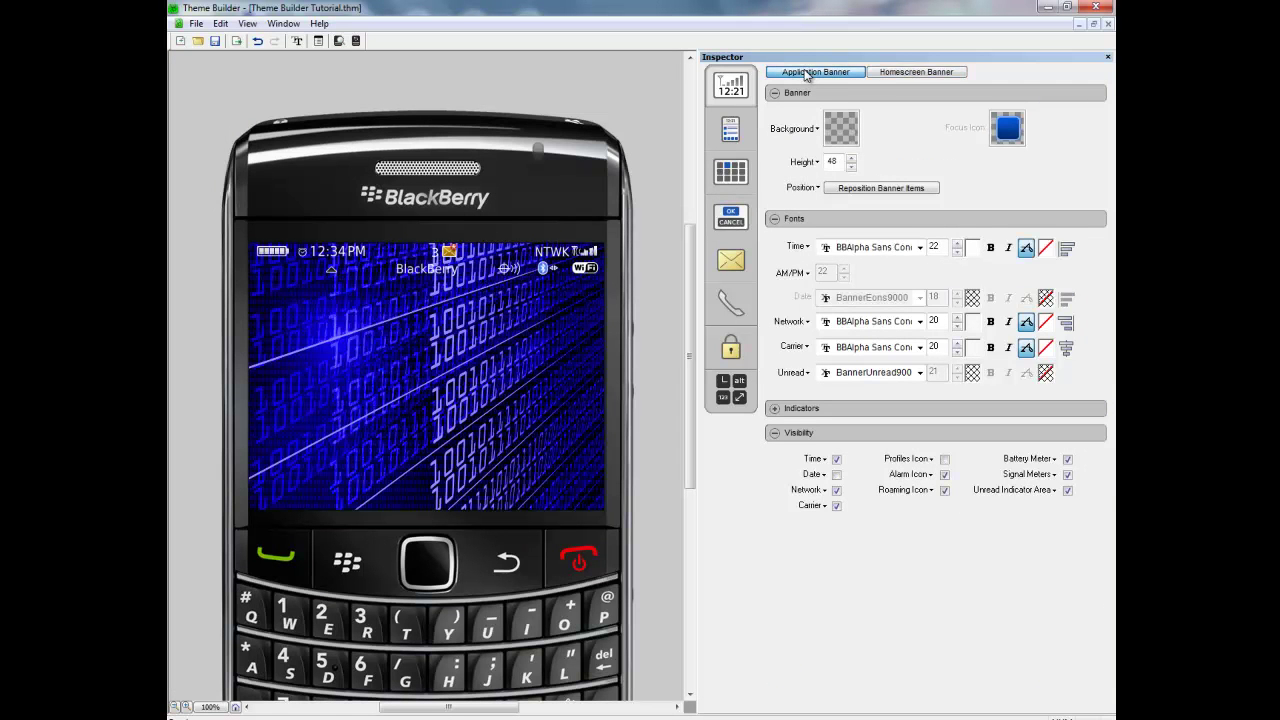
left_click(735, 174)
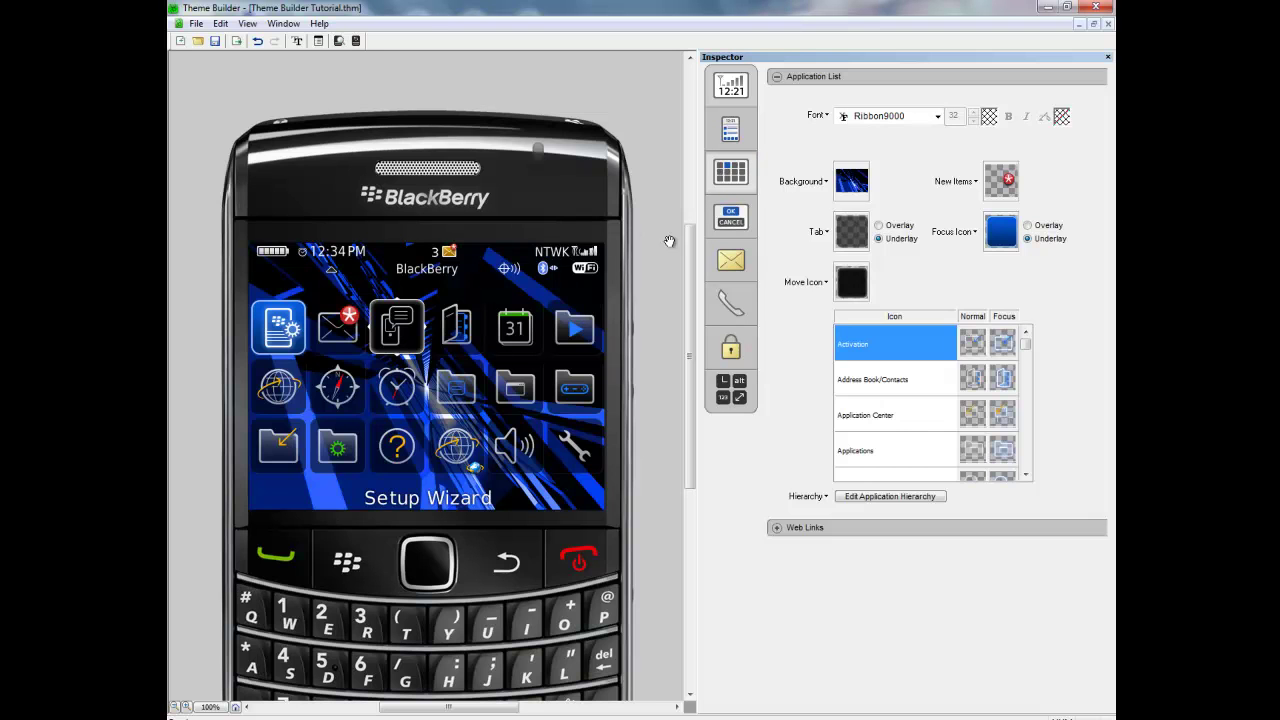
left_click(730, 303)
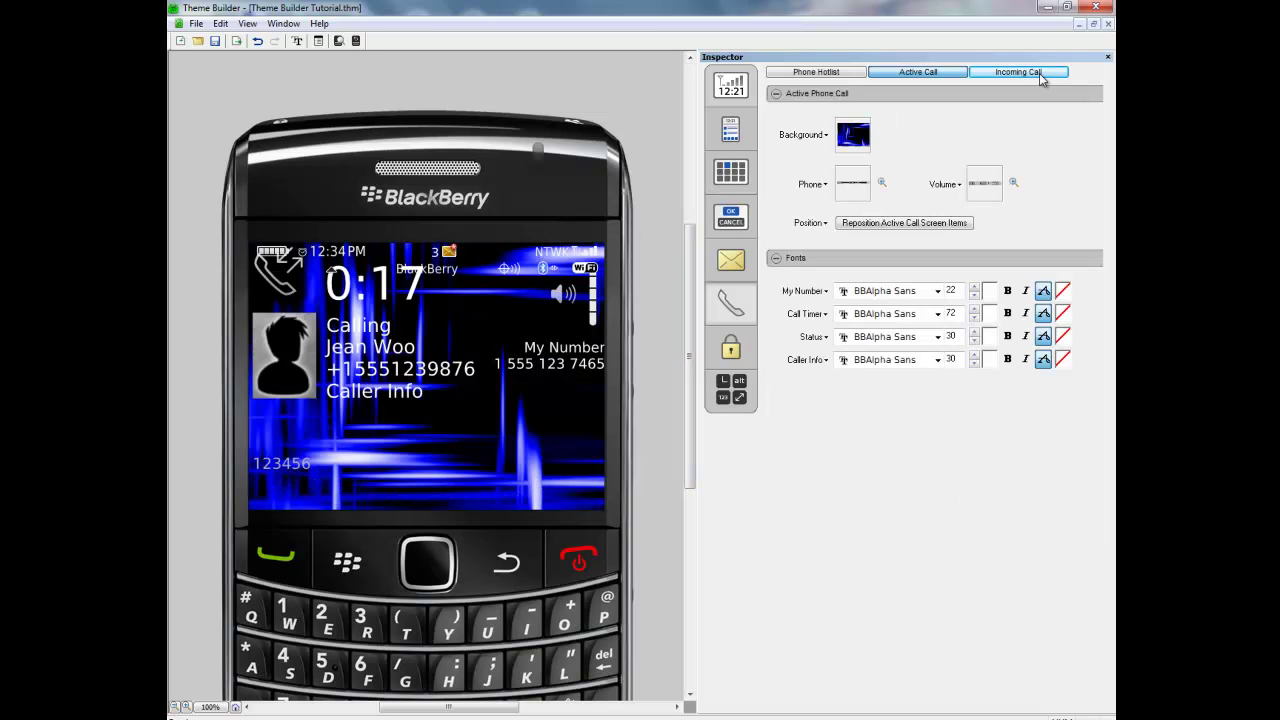
left_click(1040, 75)
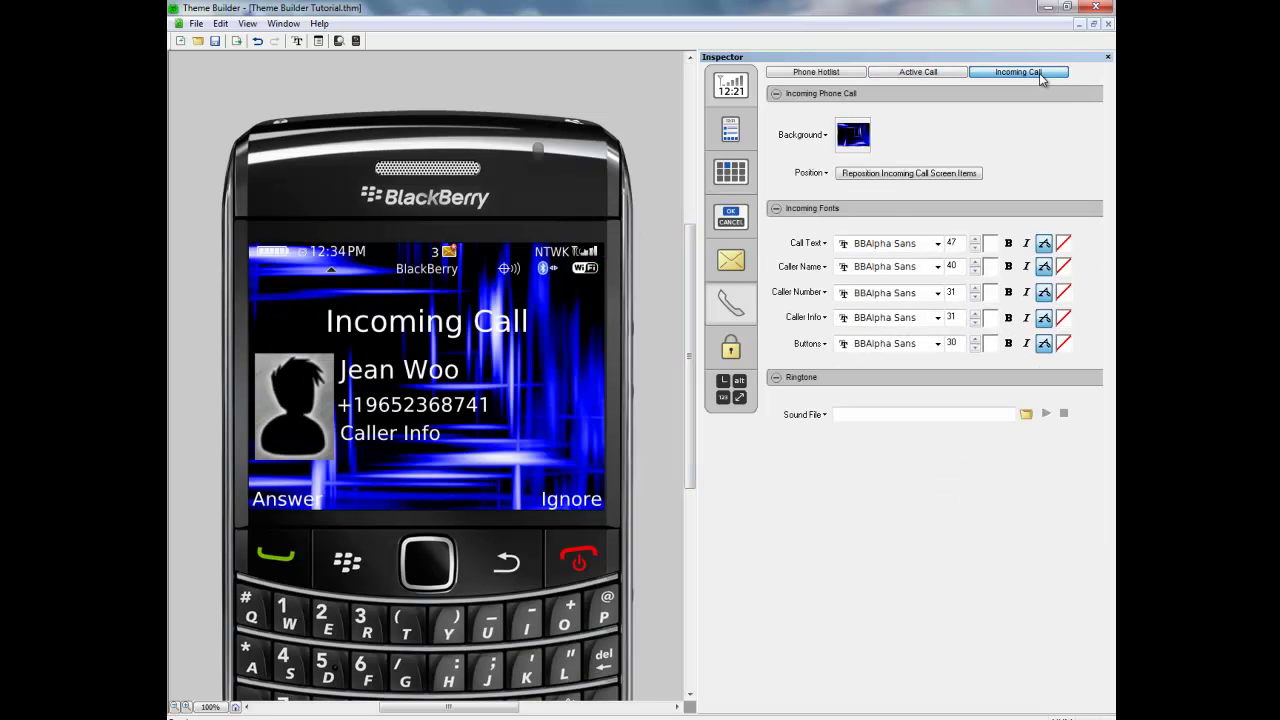
left_click(937, 74)
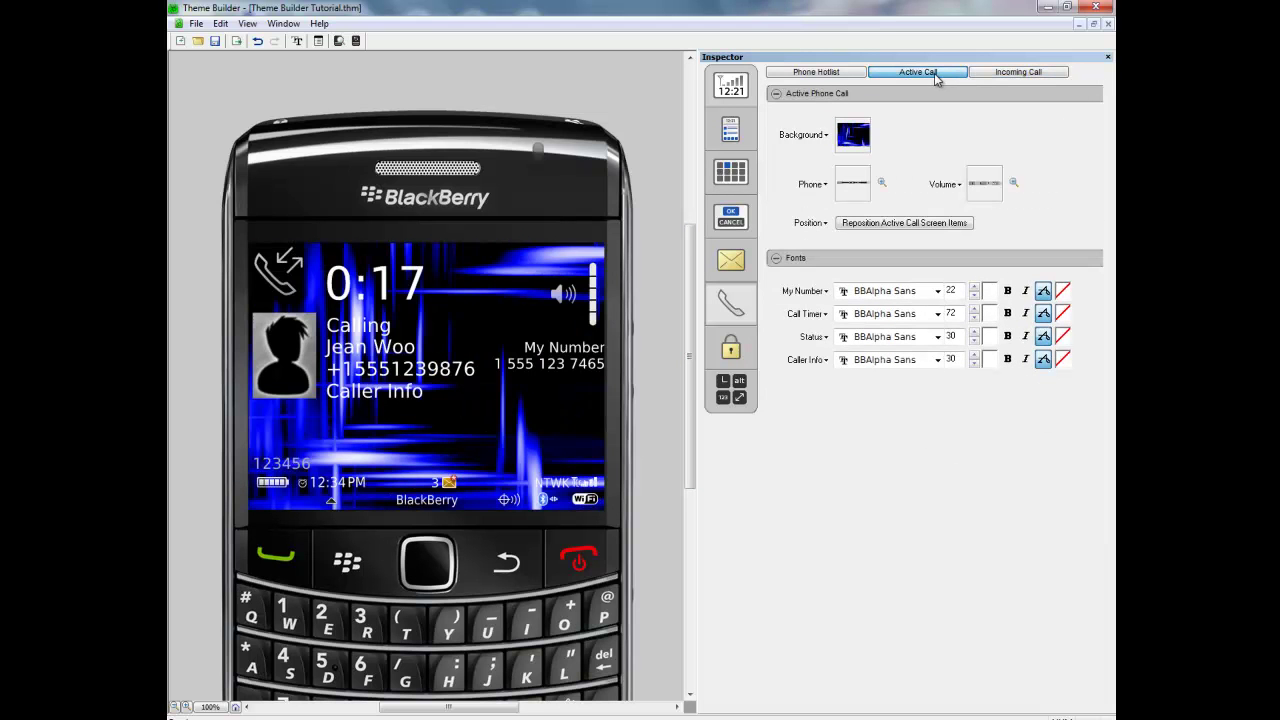
Check the homescreen banner with its new background on the lock screen and the home screen
left_click(730, 85)
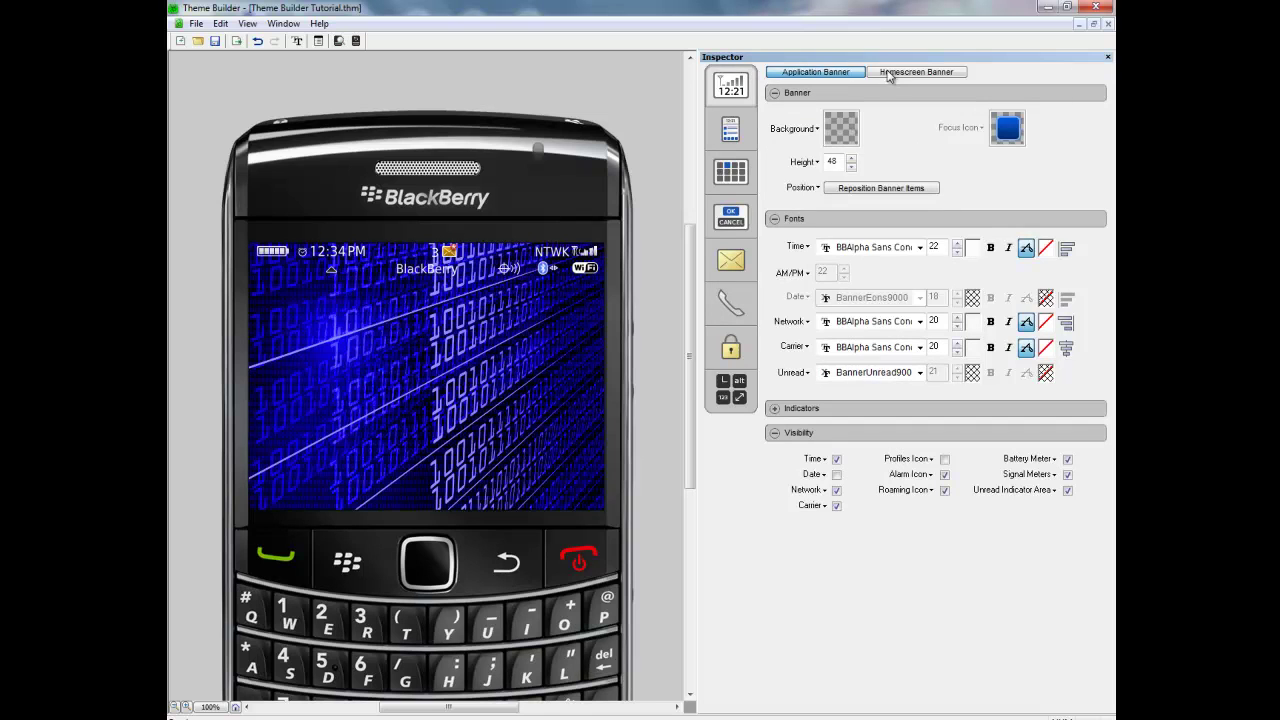
left_click(887, 74)
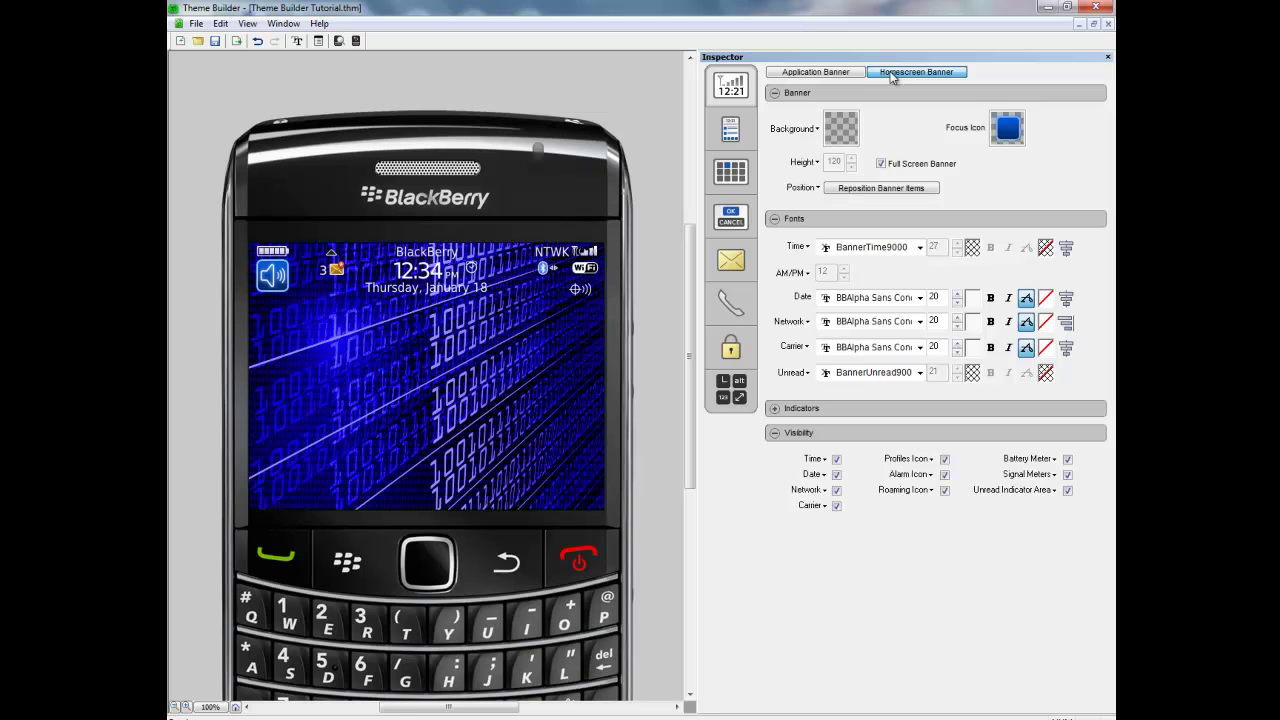
left_click(741, 347)
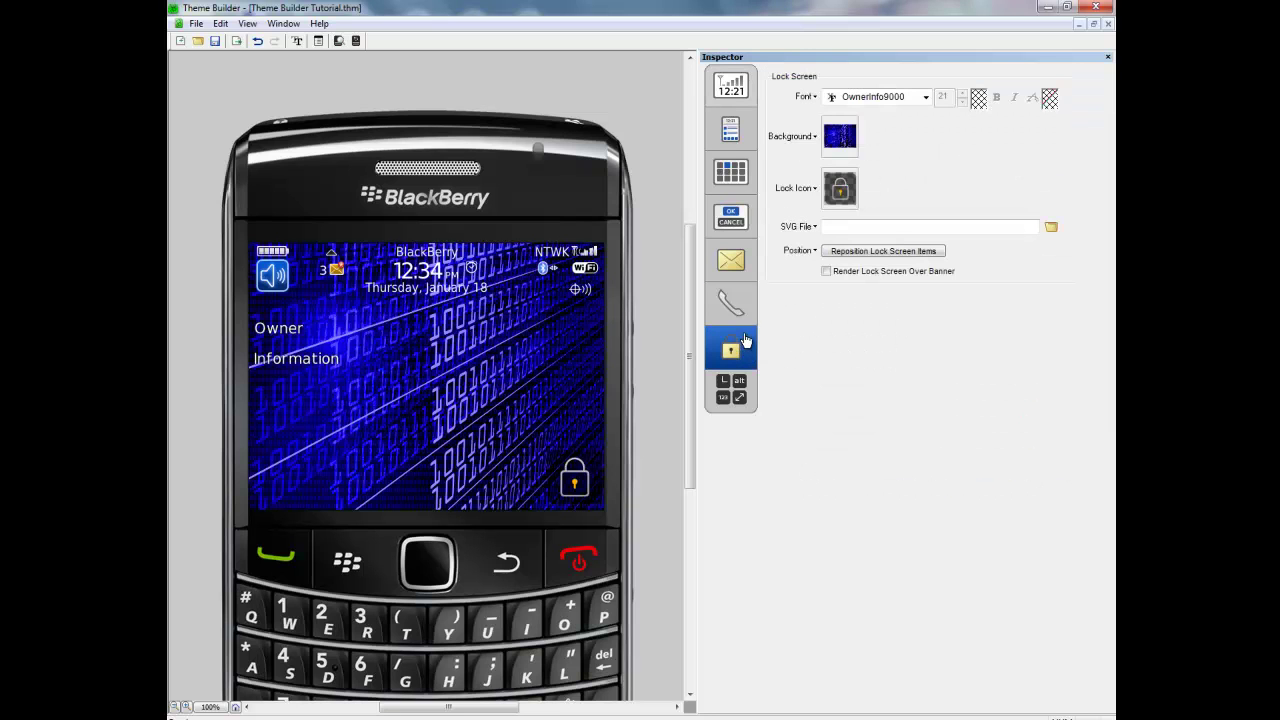
left_click(733, 132)
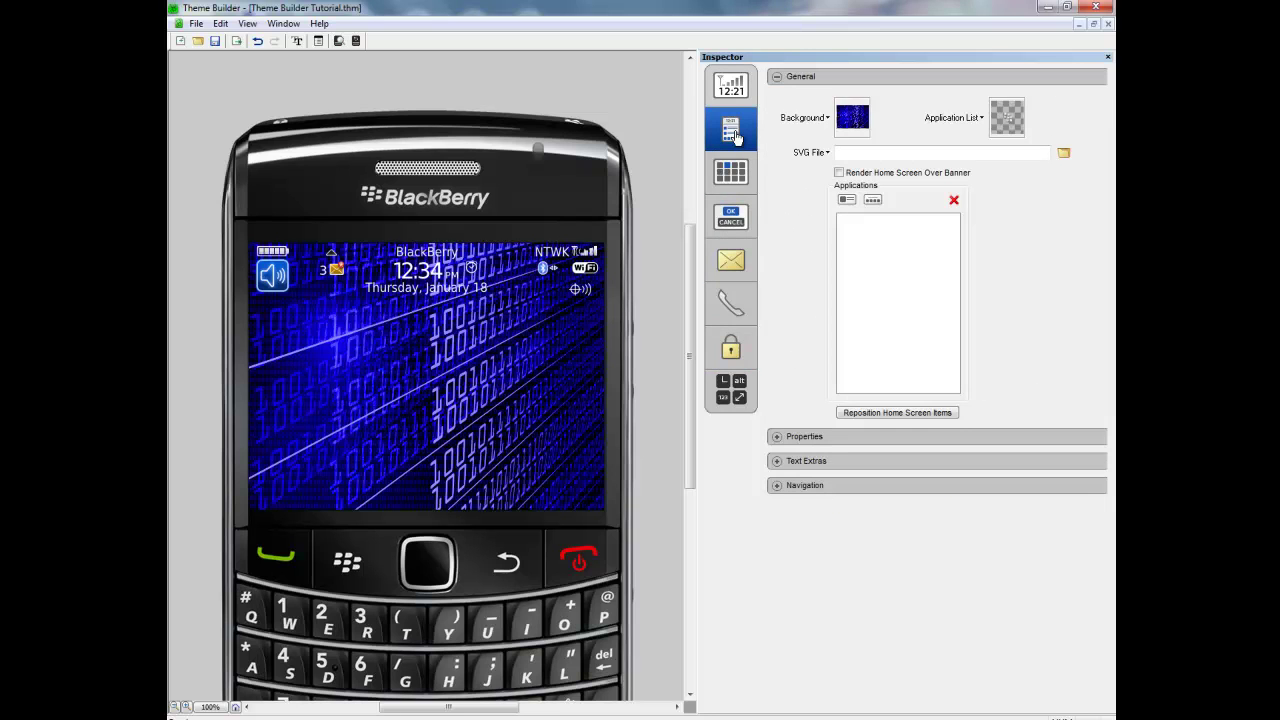